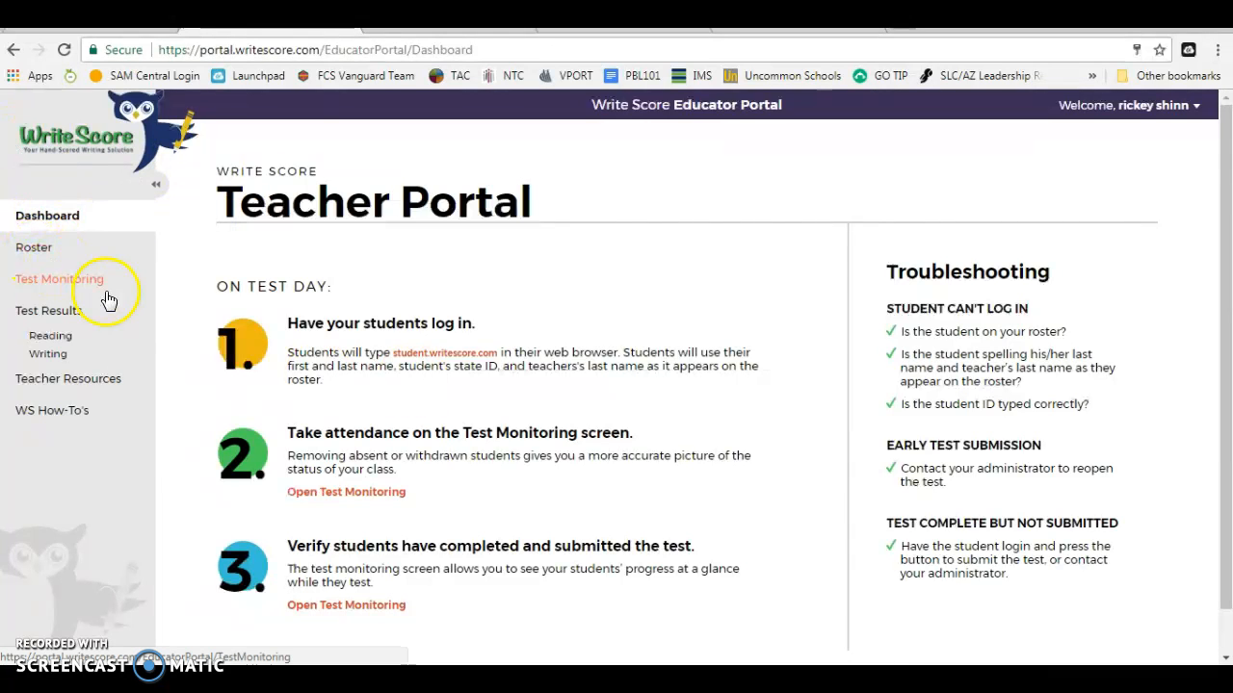
Step: Go from the dashboard to the class Roster page via the left sidebar
click(34, 250)
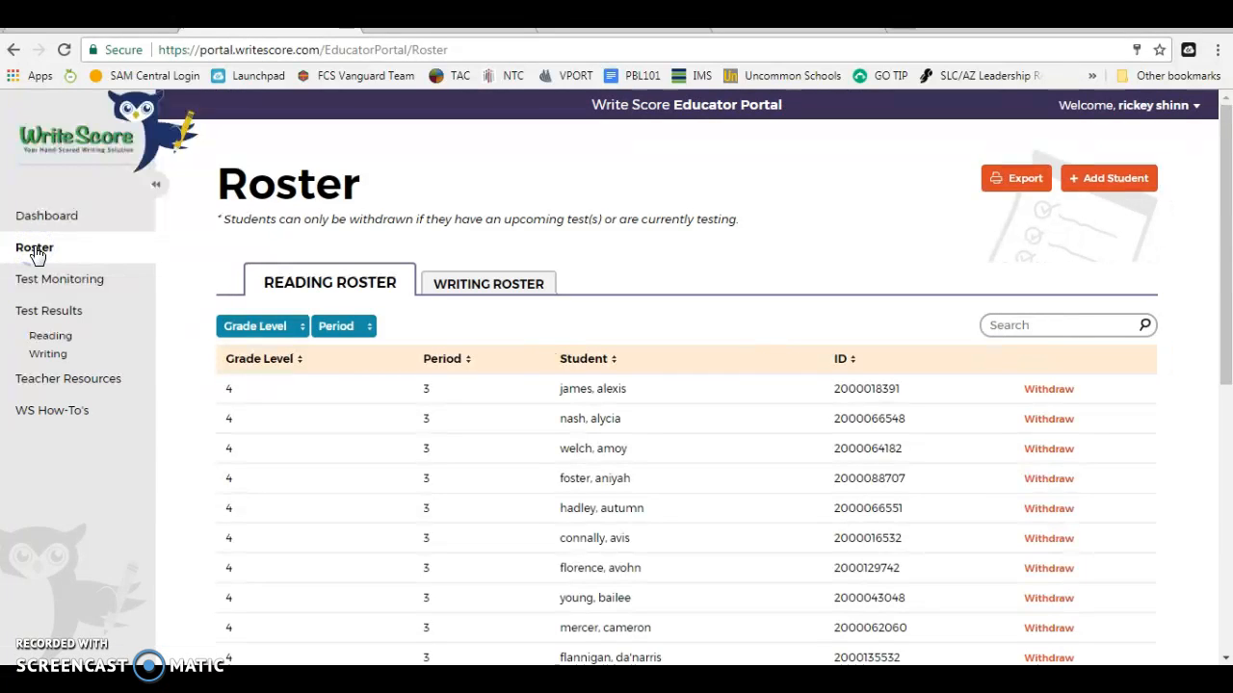
mouse_move(1226, 213)
mouse_down()
mouse_move(1228, 470)
mouse_move(1227, 210)
mouse_up()
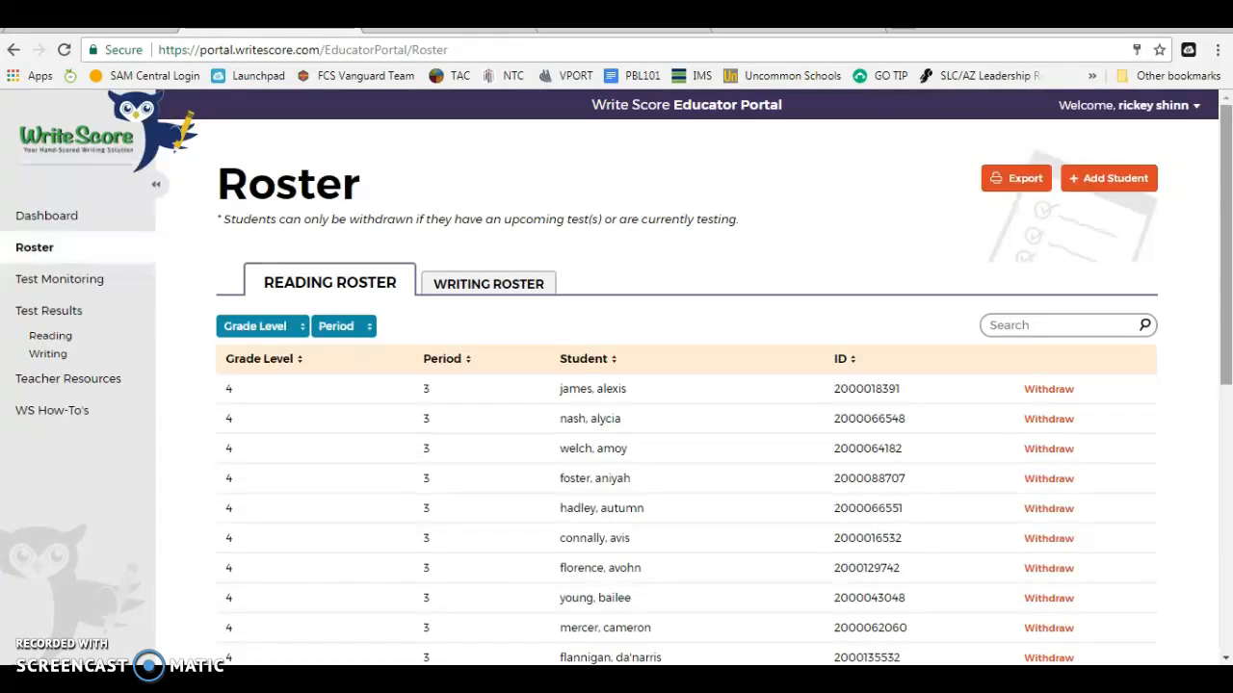
scroll(895, 267, down, 2)
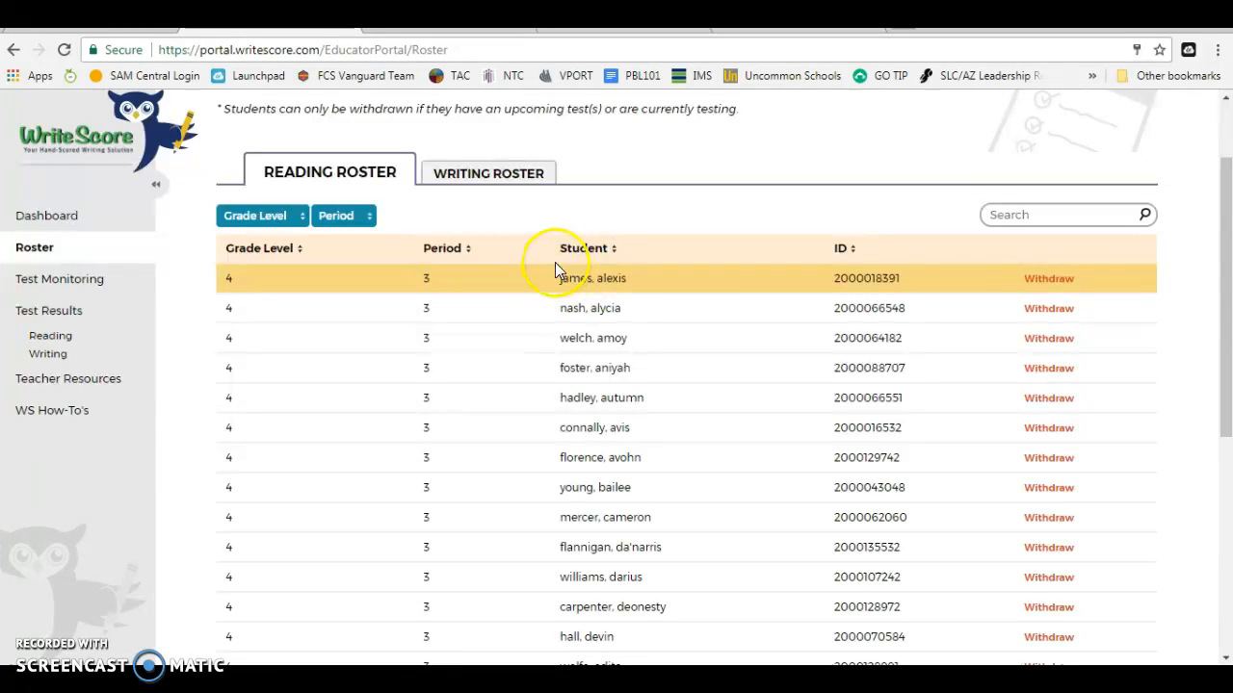
Step: Sort the Reading Roster alphabetically by the Student column, then scroll through and back to the top
click(613, 254)
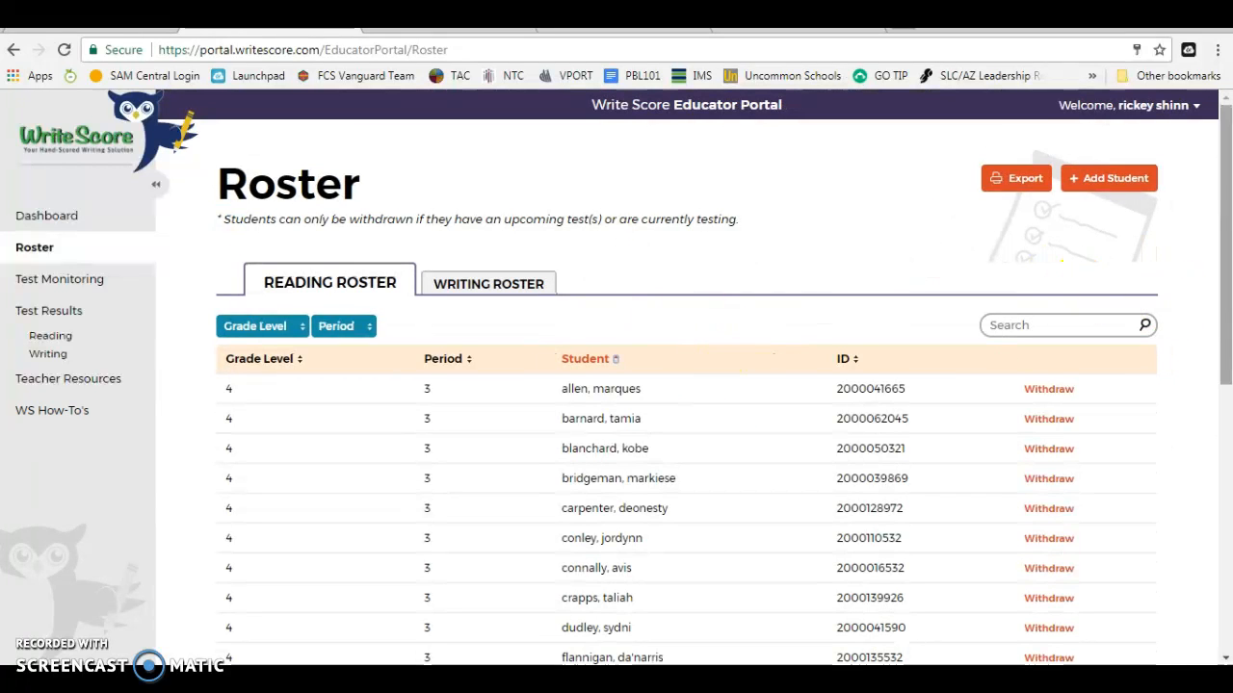
drag(1226, 250, 1226, 333)
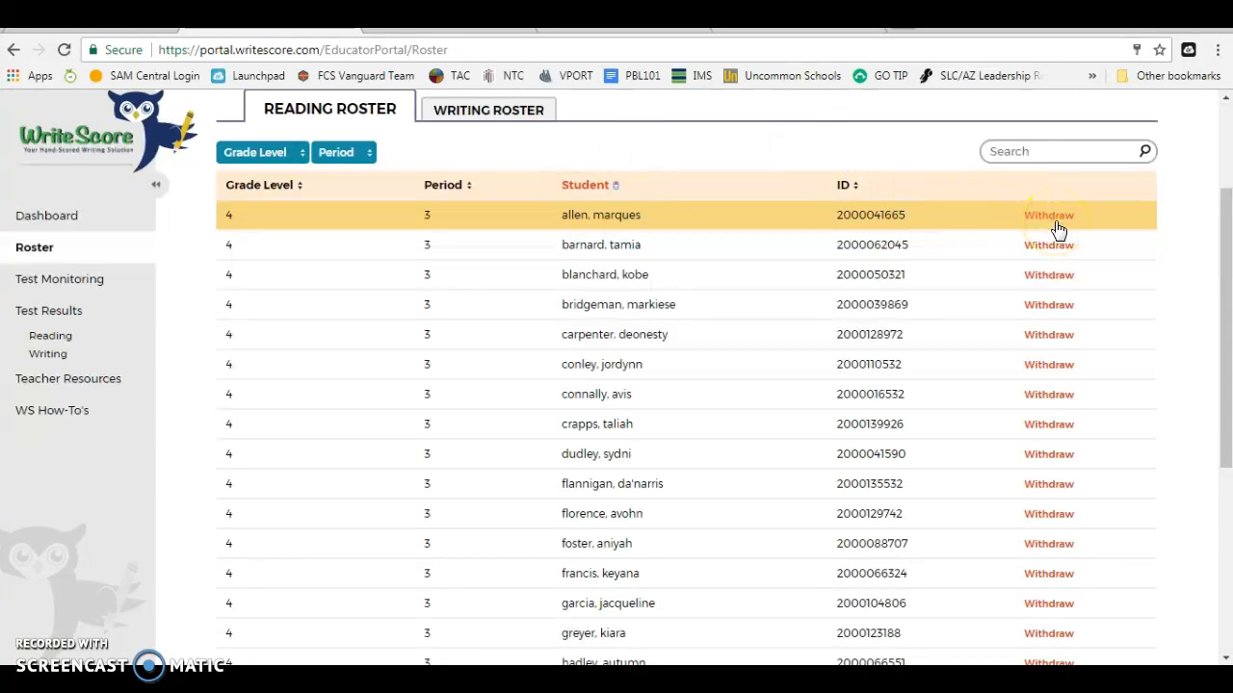
scroll(1057, 251, up, 1)
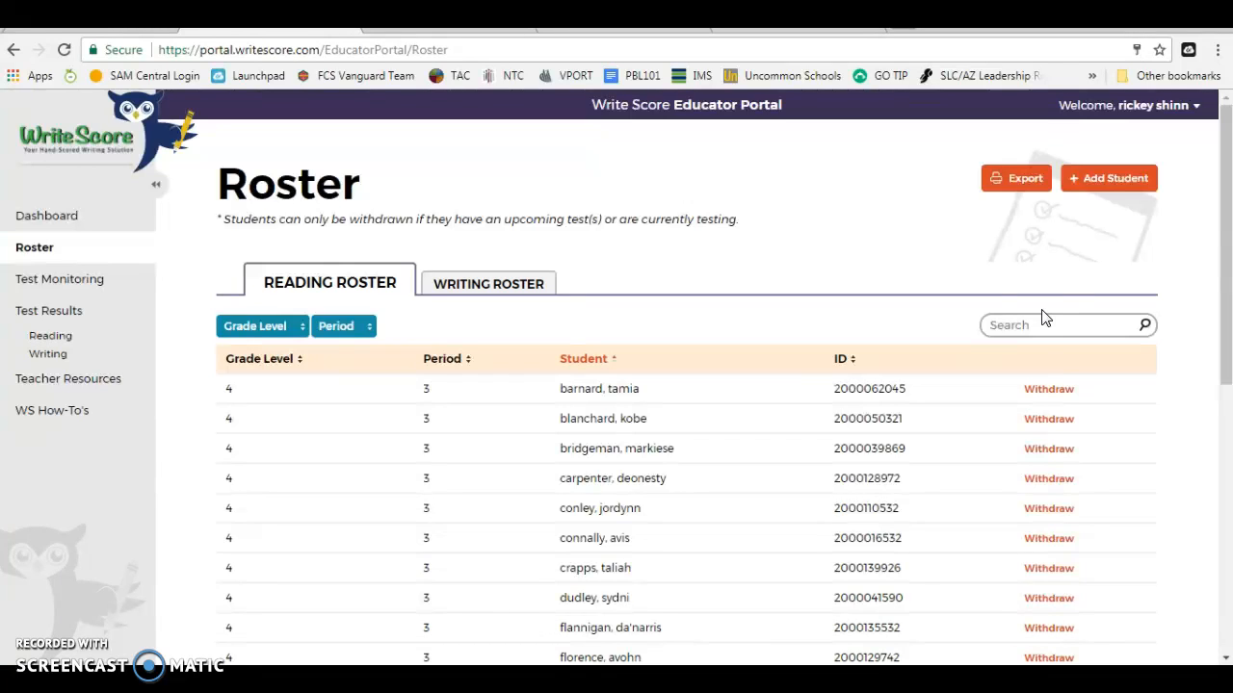
Step: Add a grade 4 reading student in period 3, entering their first name, last name and student ID
click(1092, 180)
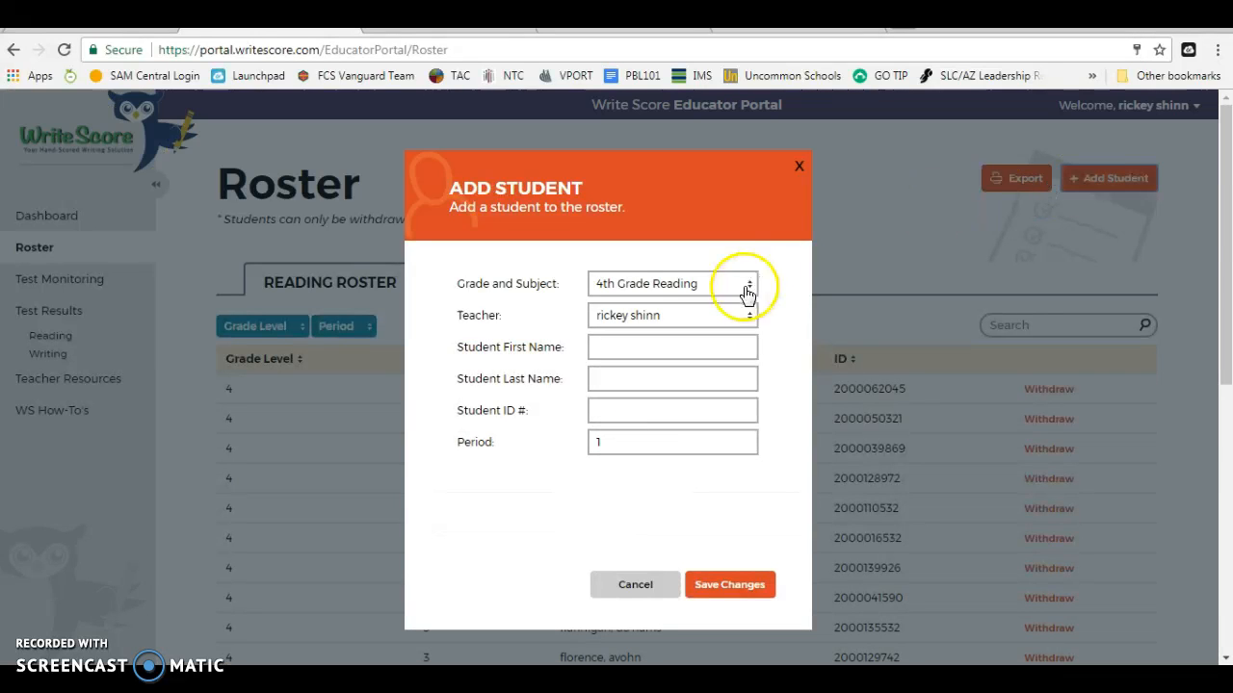
click(716, 358)
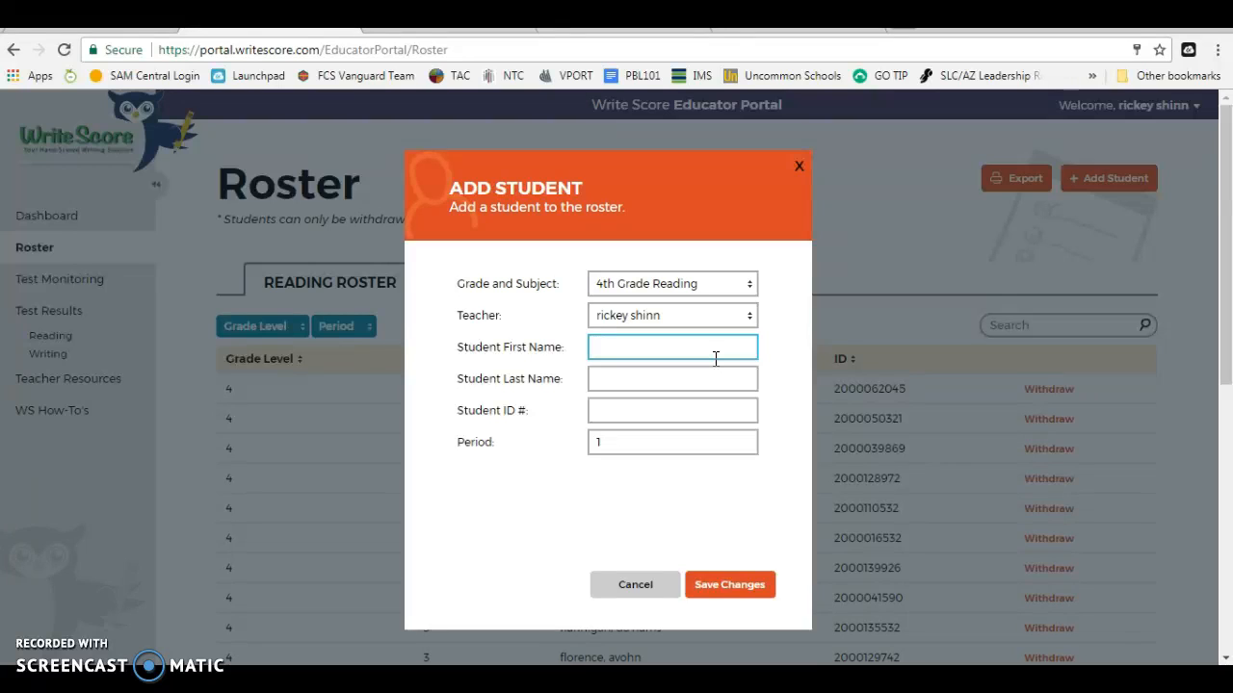
key(Tab)
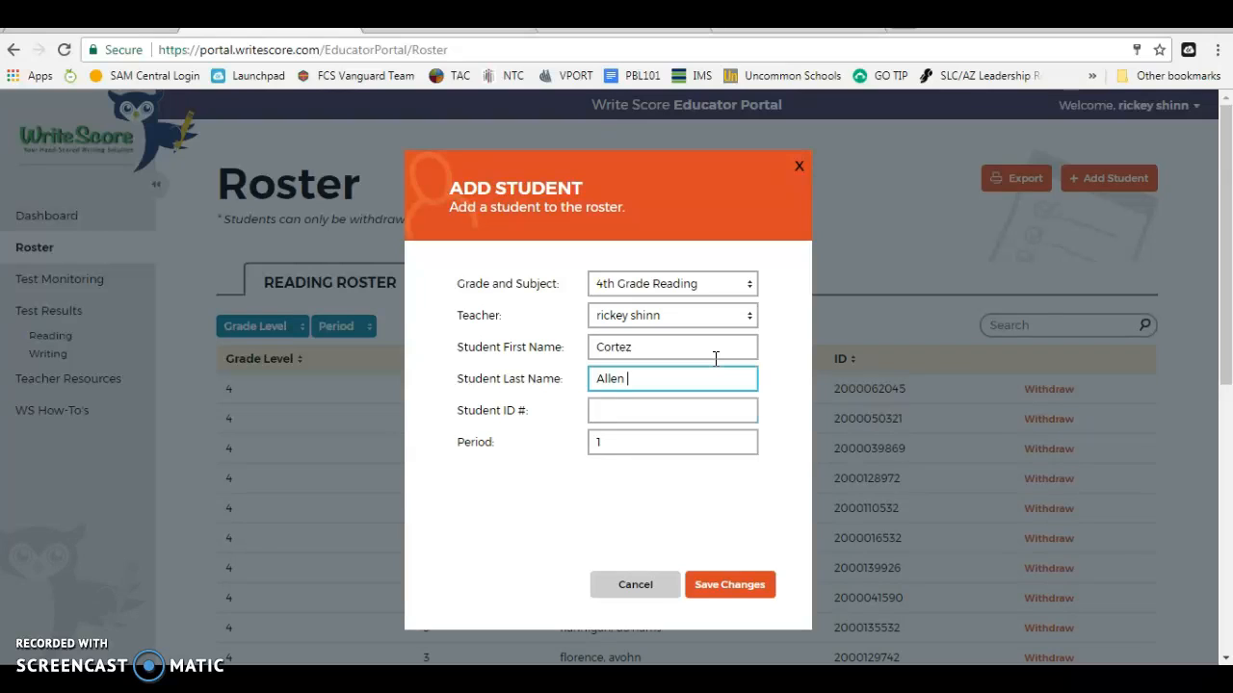
key(Tab)
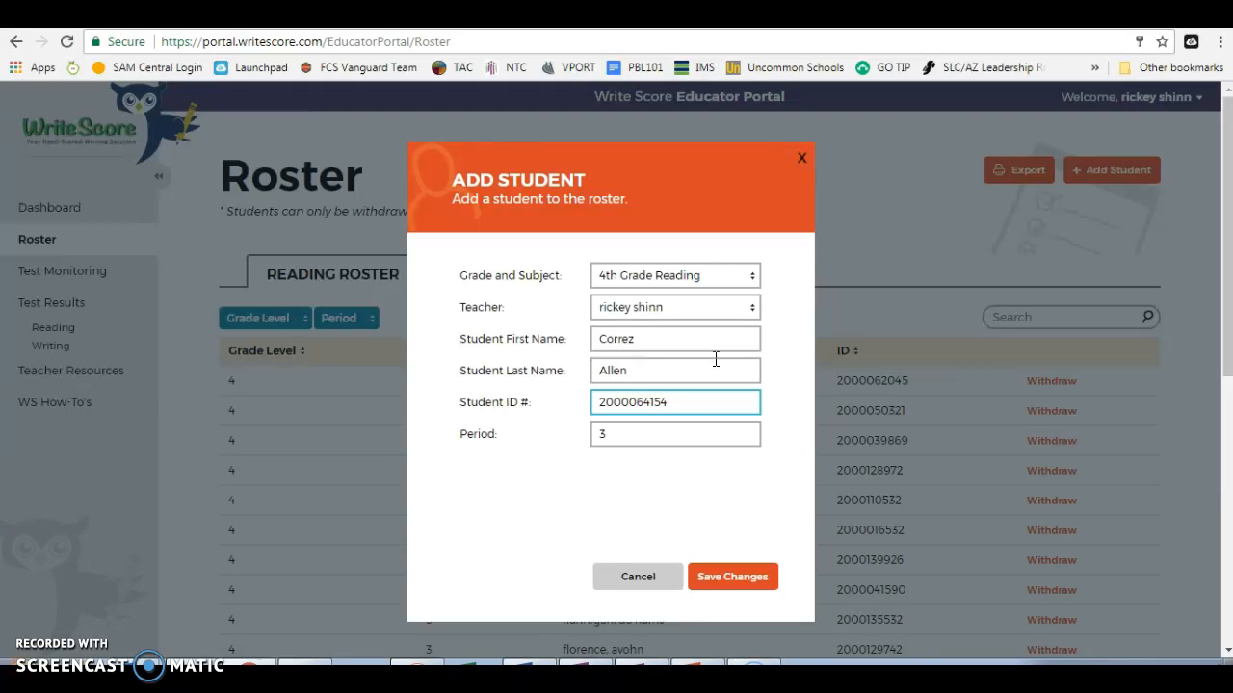
key(Return)
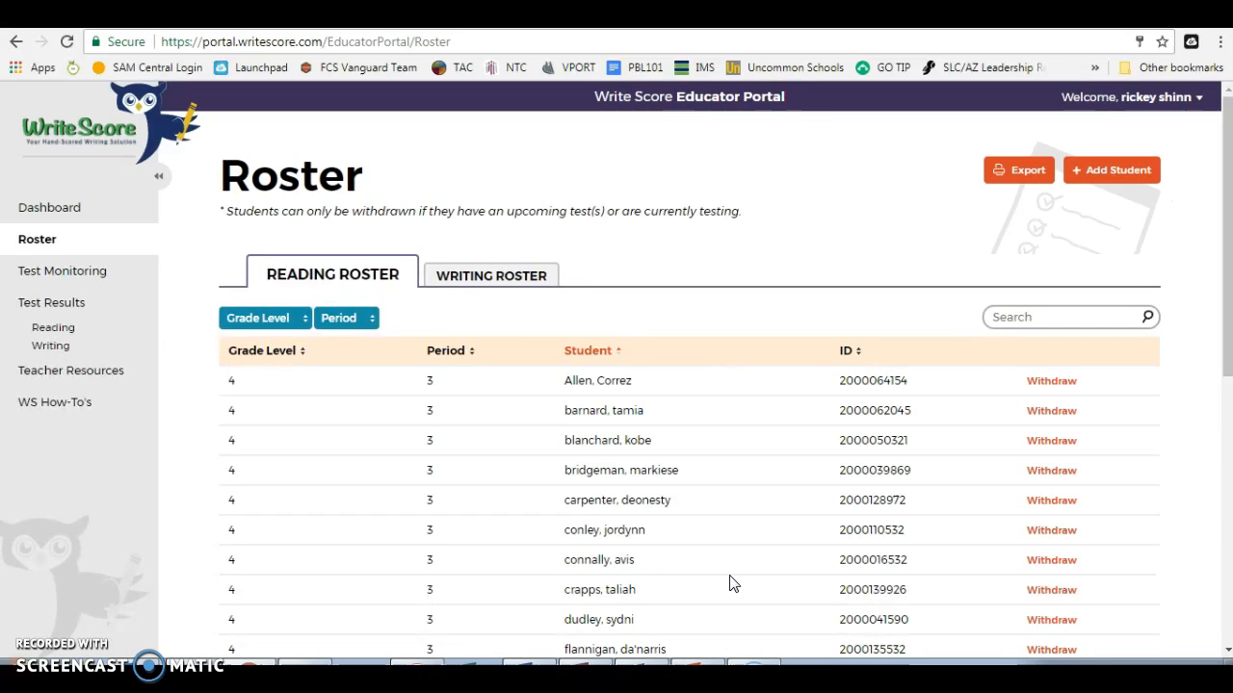
Step: Switch to the Writing Roster and set Results Per Page to 50
click(613, 383)
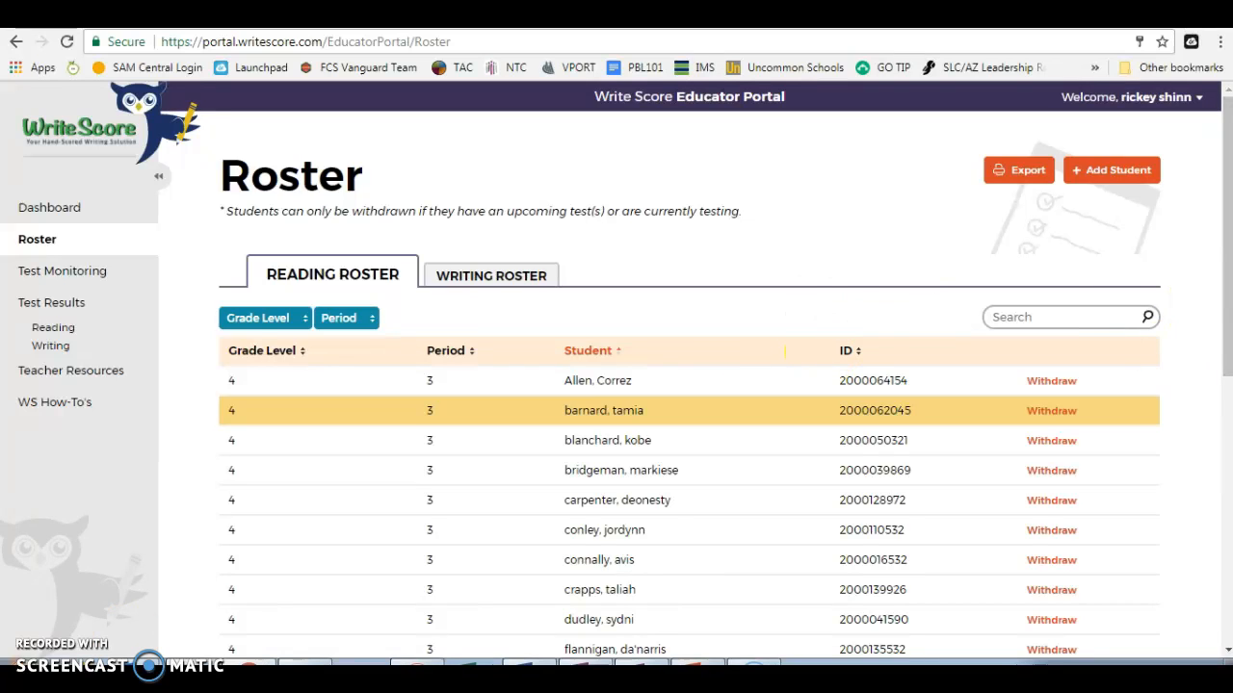
mouse_move(1226, 317)
mouse_down()
mouse_move(1226, 591)
mouse_move(1226, 318)
mouse_up()
click(516, 272)
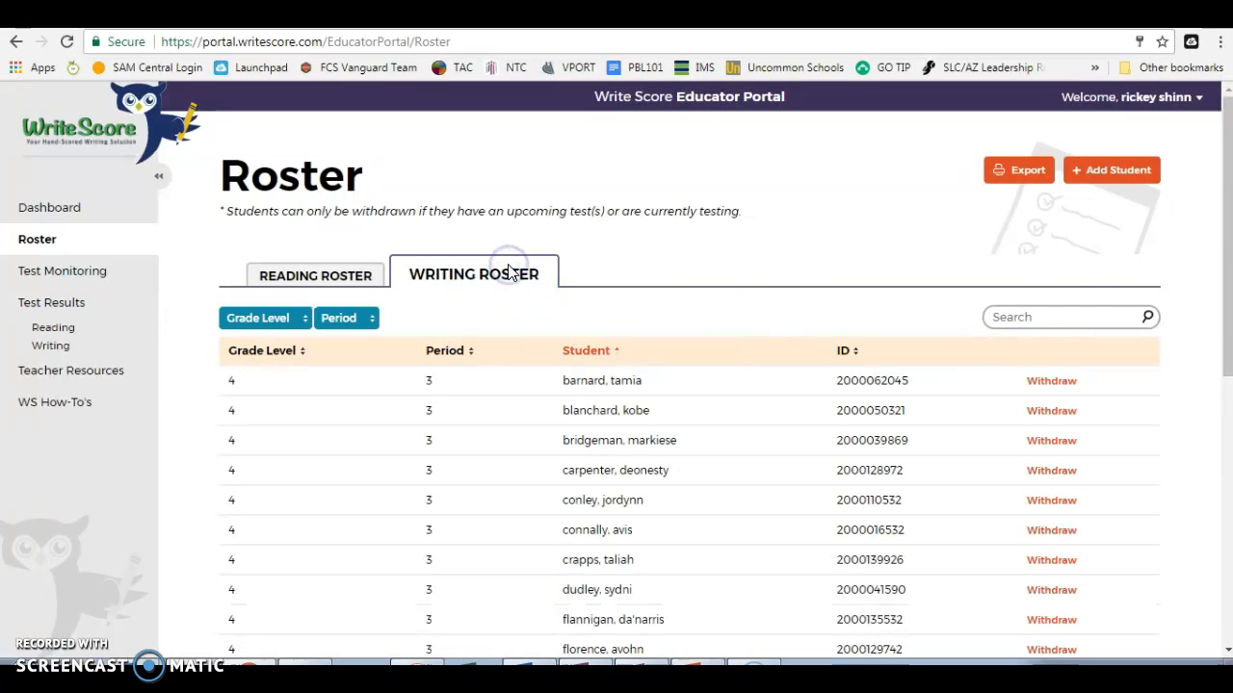
drag(1226, 214, 1226, 491)
click(324, 598)
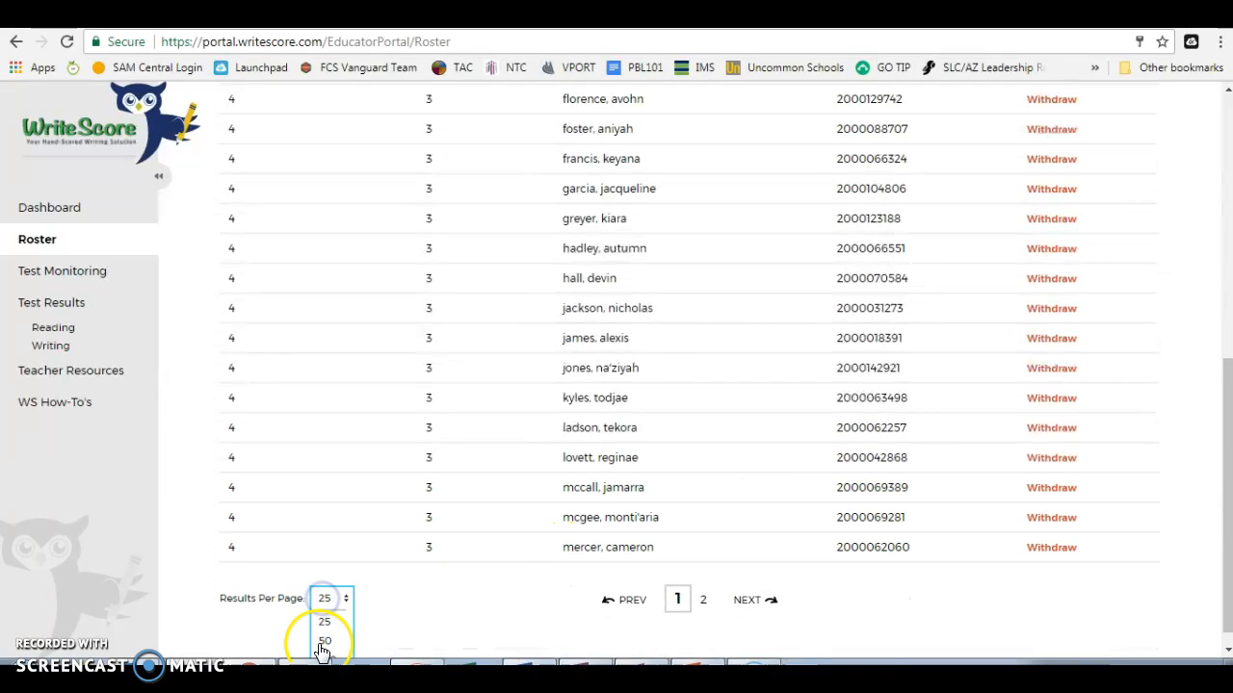
click(323, 643)
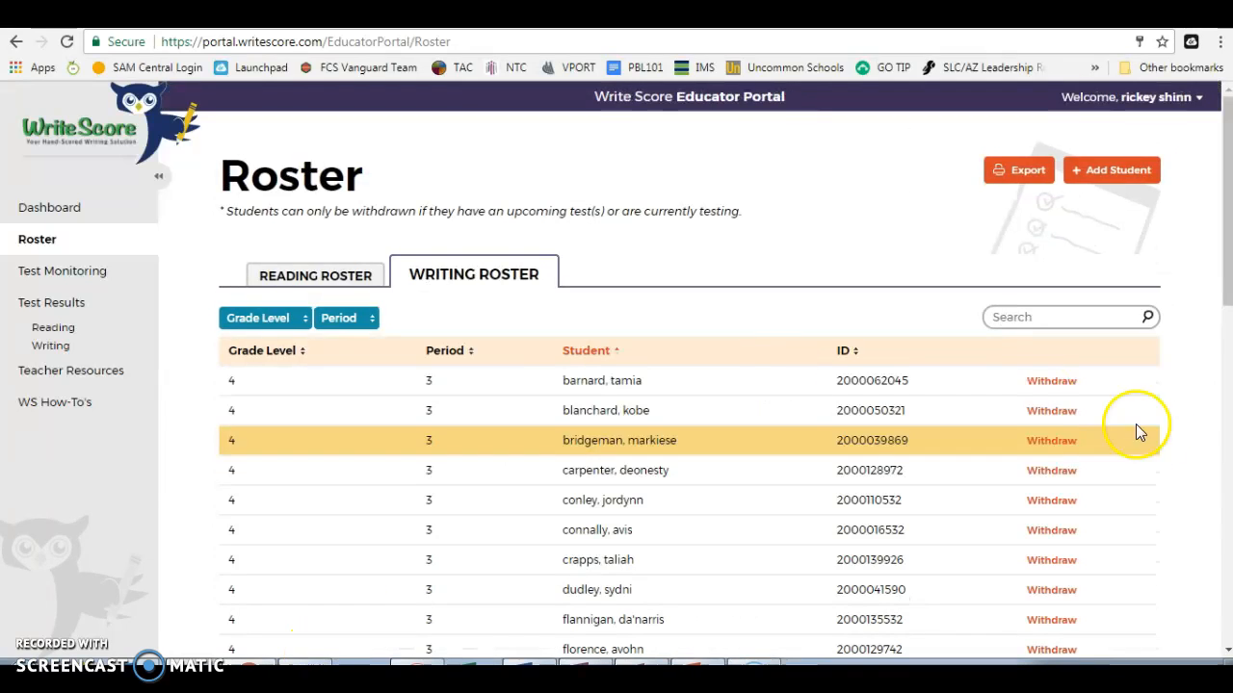
mouse_move(1224, 198)
mouse_down()
mouse_move(1213, 581)
mouse_move(1229, 192)
mouse_up()
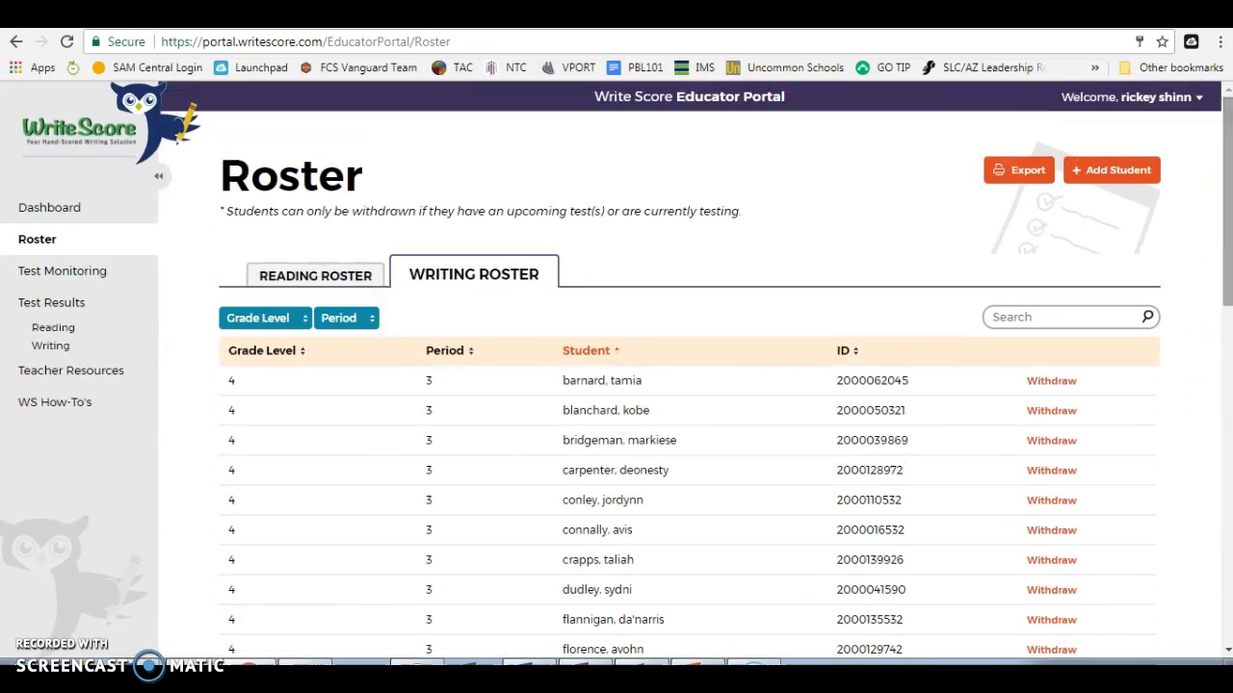
click(1015, 190)
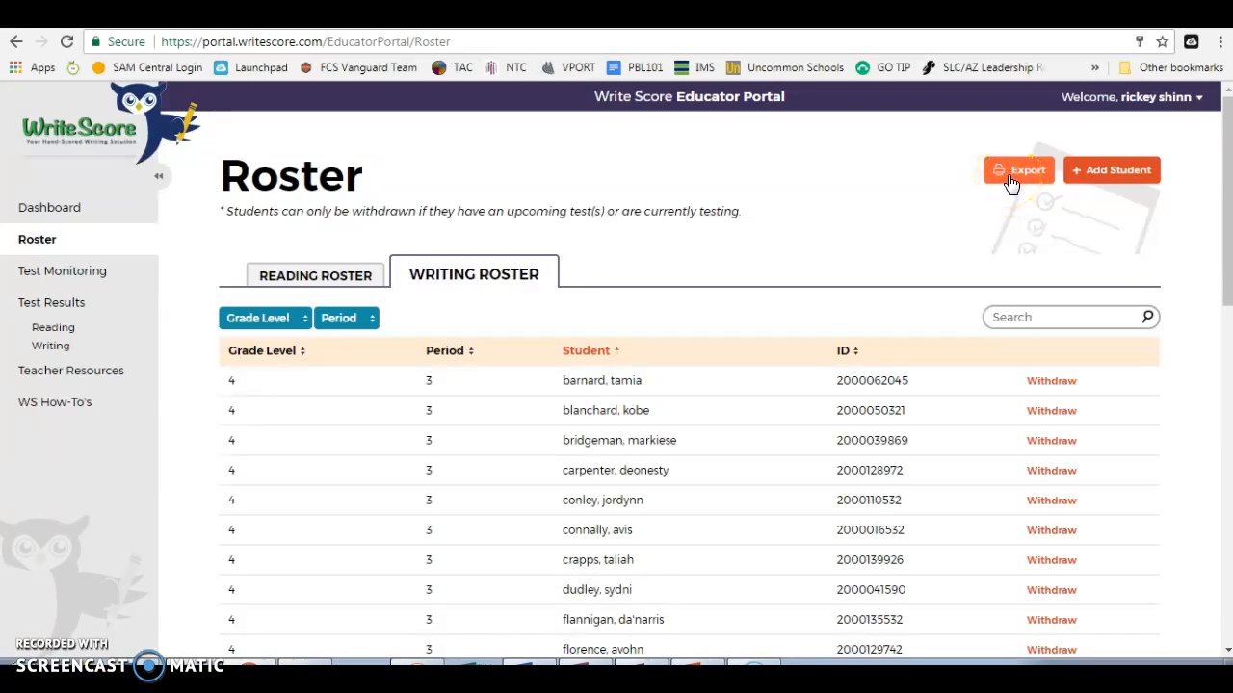
Step: Export the Writing Roster and open the downloaded file from the download bar's menu
click(1011, 183)
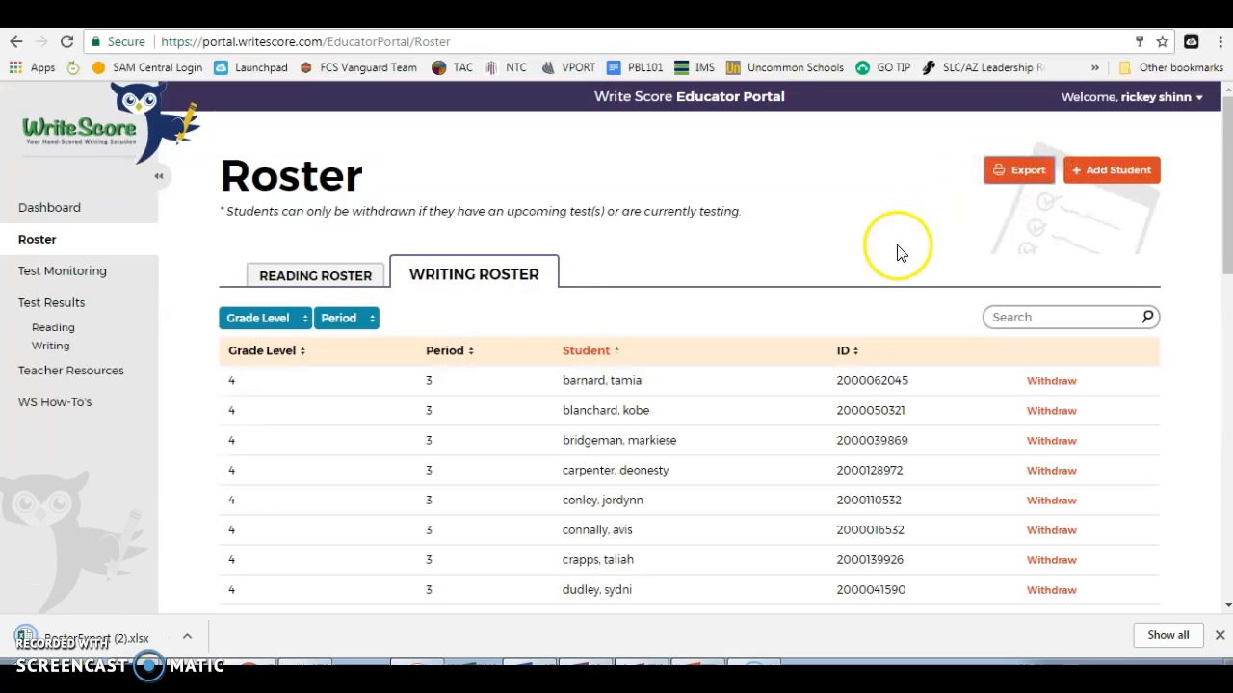
click(190, 640)
click(253, 520)
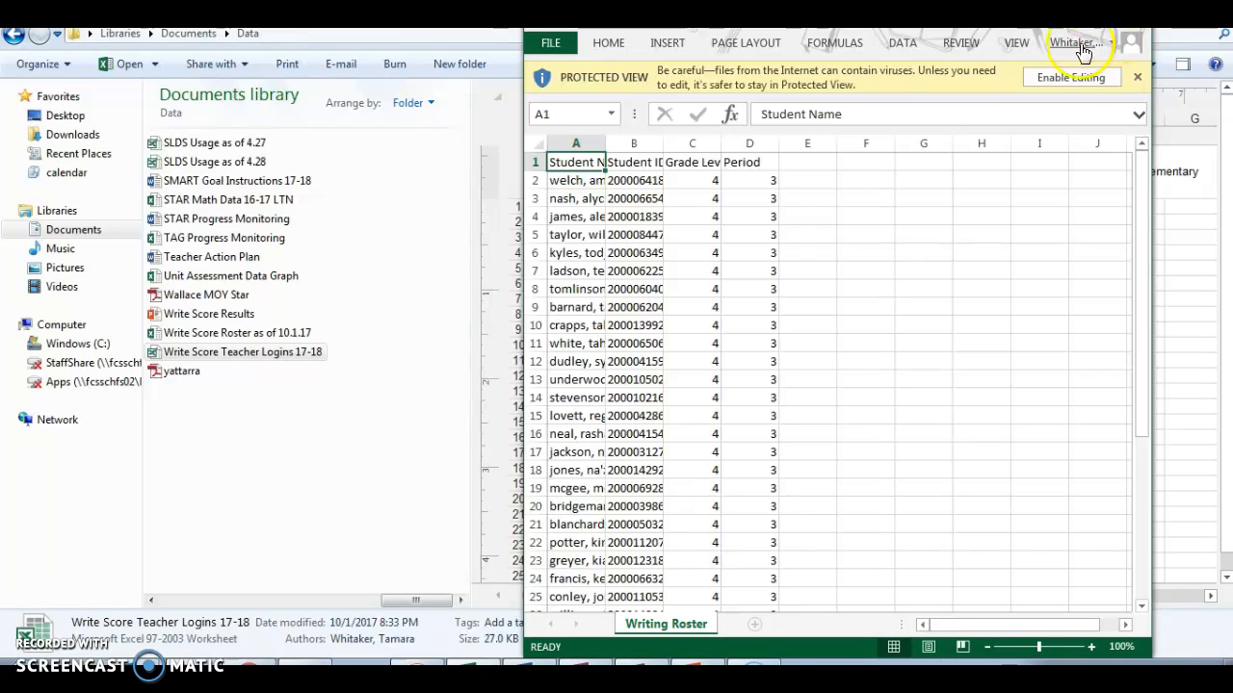
Step: Maximize the Excel window, enable editing, autofit column A and widen column B for full IDs
click(1108, 17)
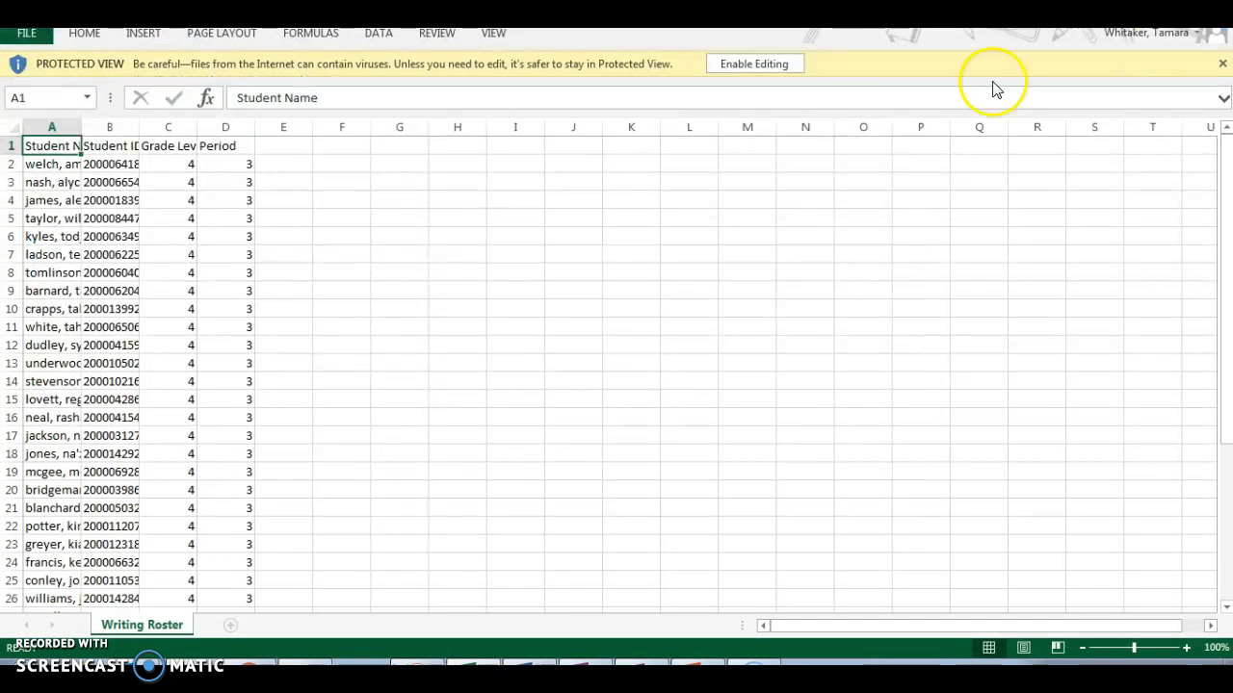
click(745, 63)
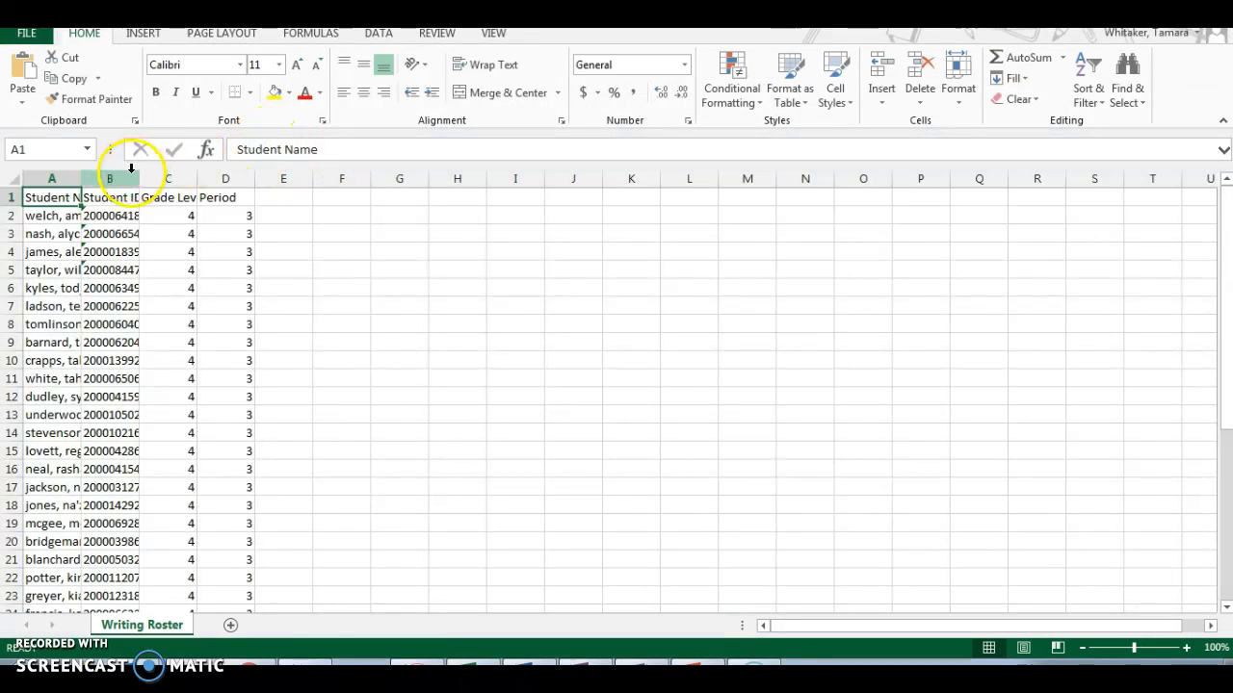
double_click(79, 178)
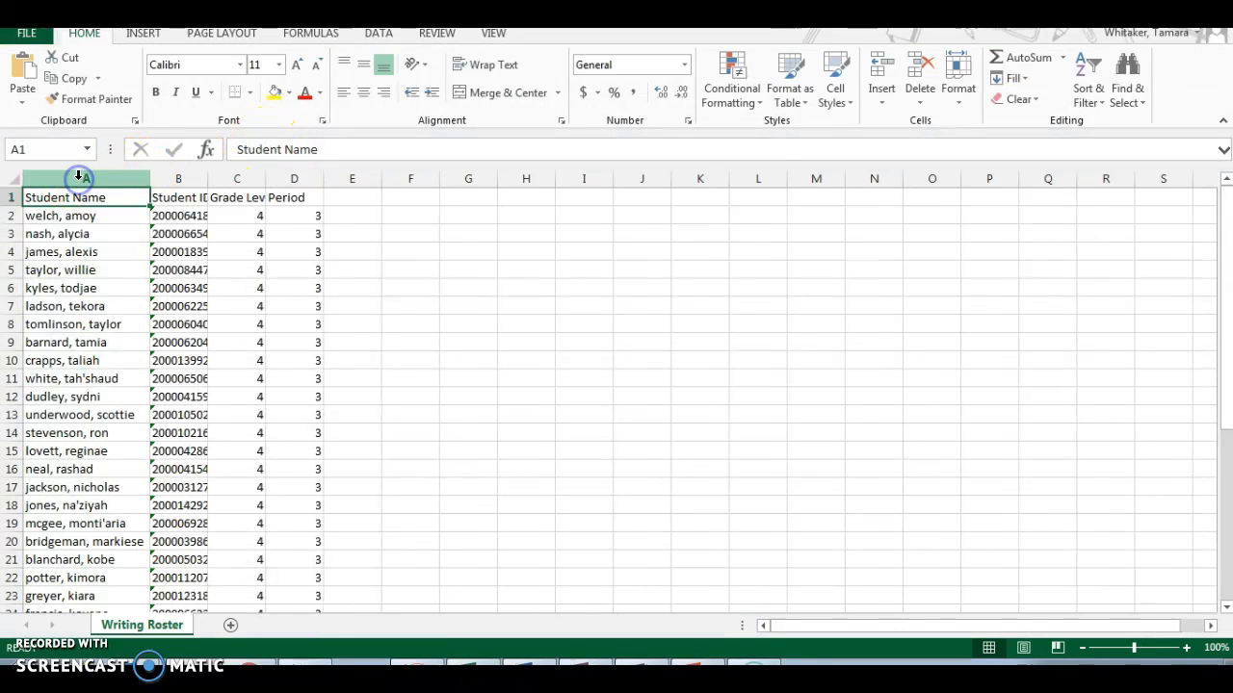
drag(206, 175, 217, 176)
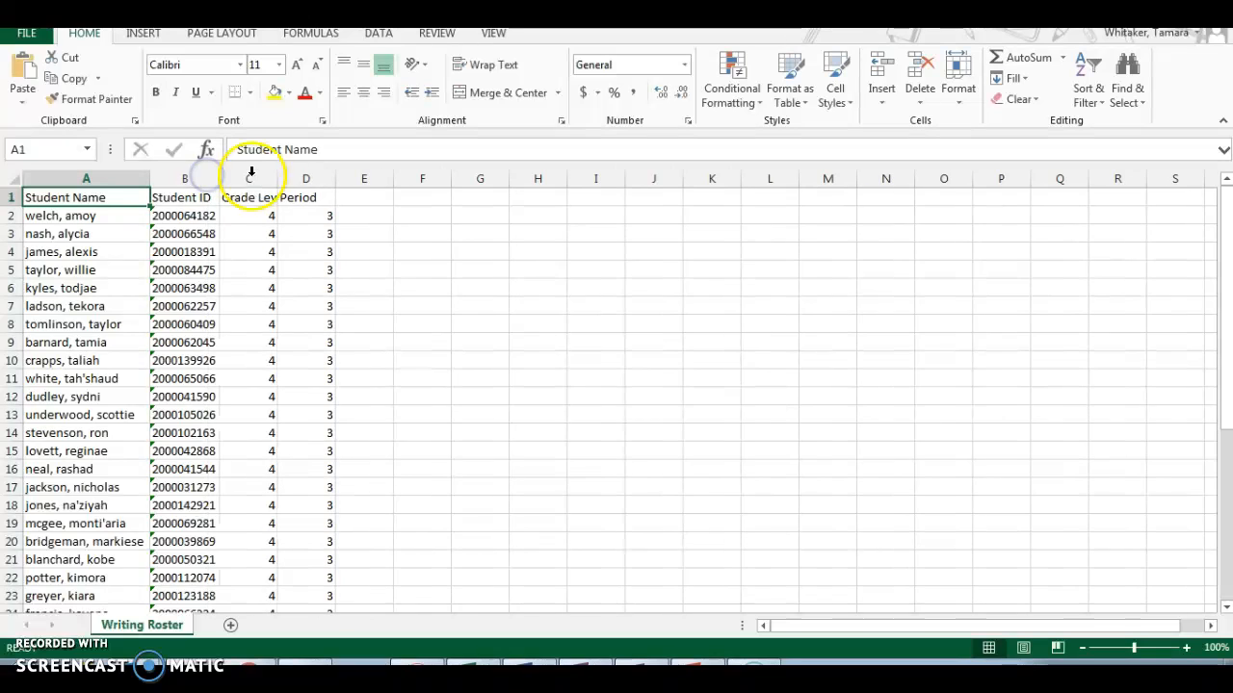
Step: Select the student names in column A and check the last entry in row 39
drag(129, 213, 304, 584)
click(955, 520)
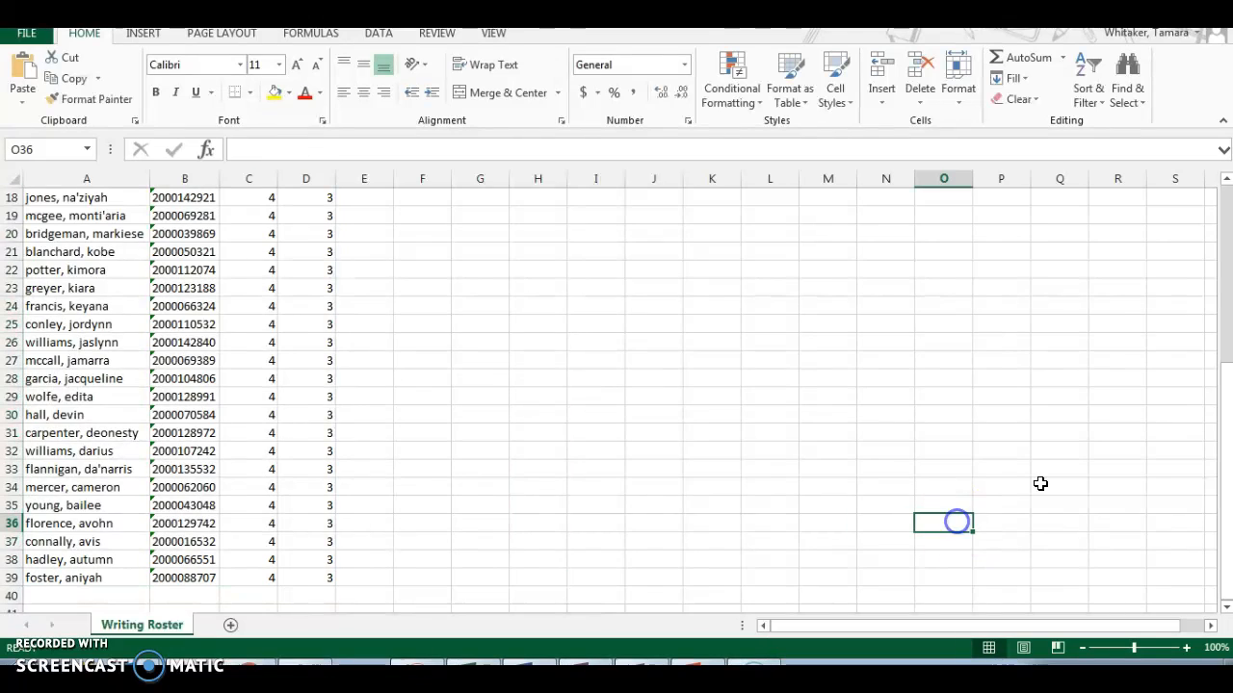
drag(1229, 508, 1225, 317)
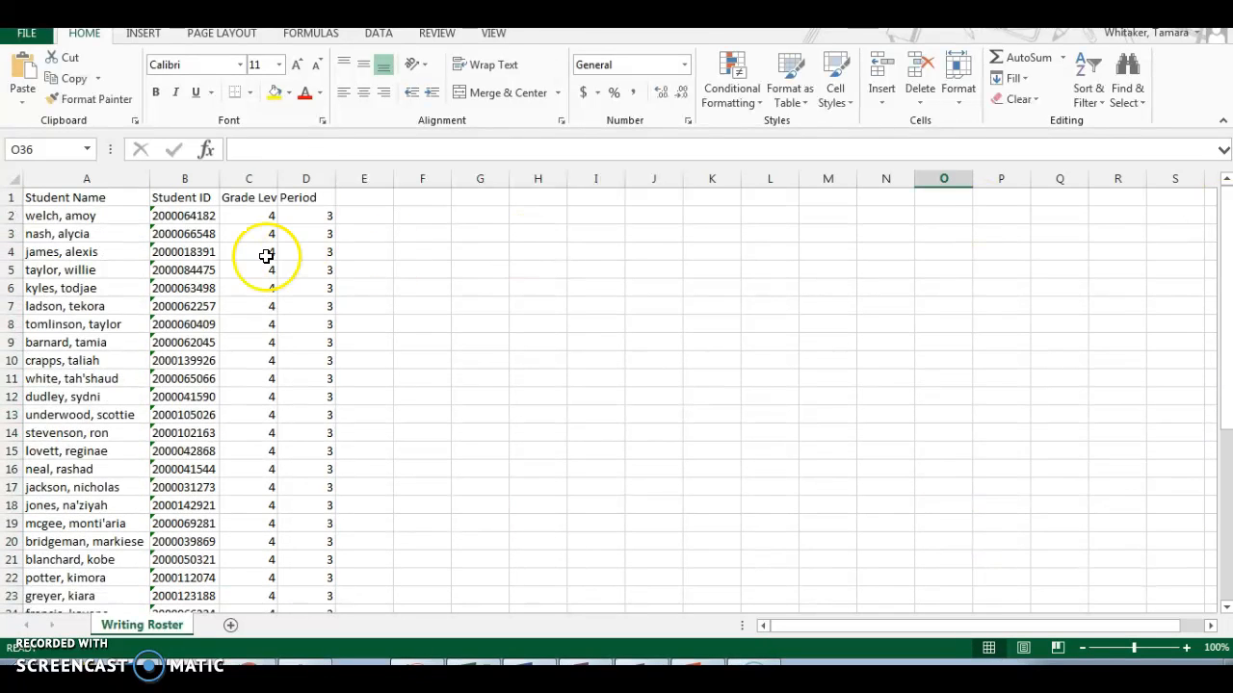
click(93, 214)
drag(94, 214, 81, 577)
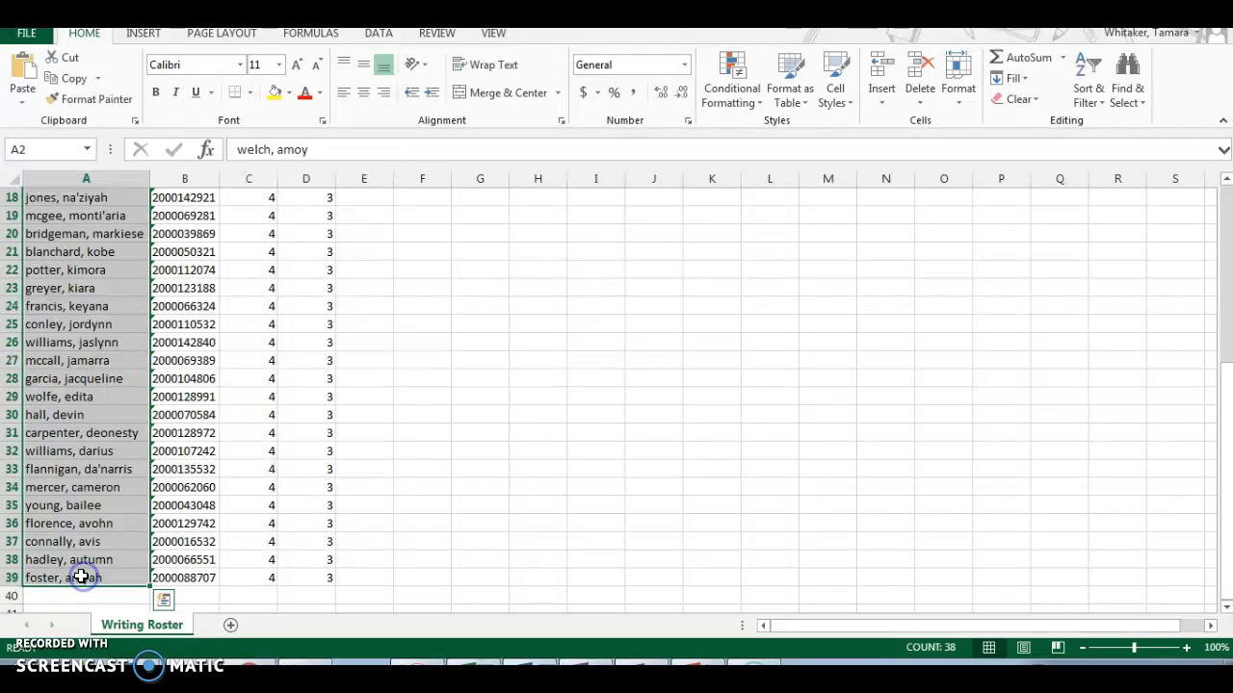
click(77, 577)
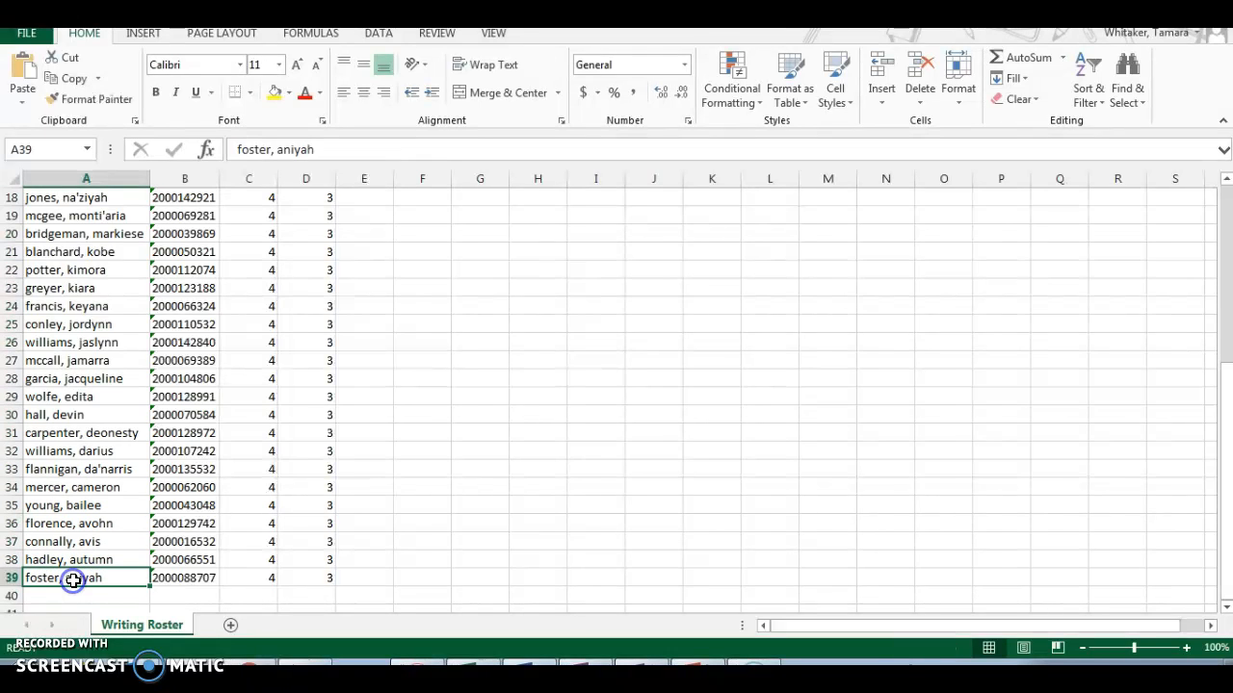
click(187, 575)
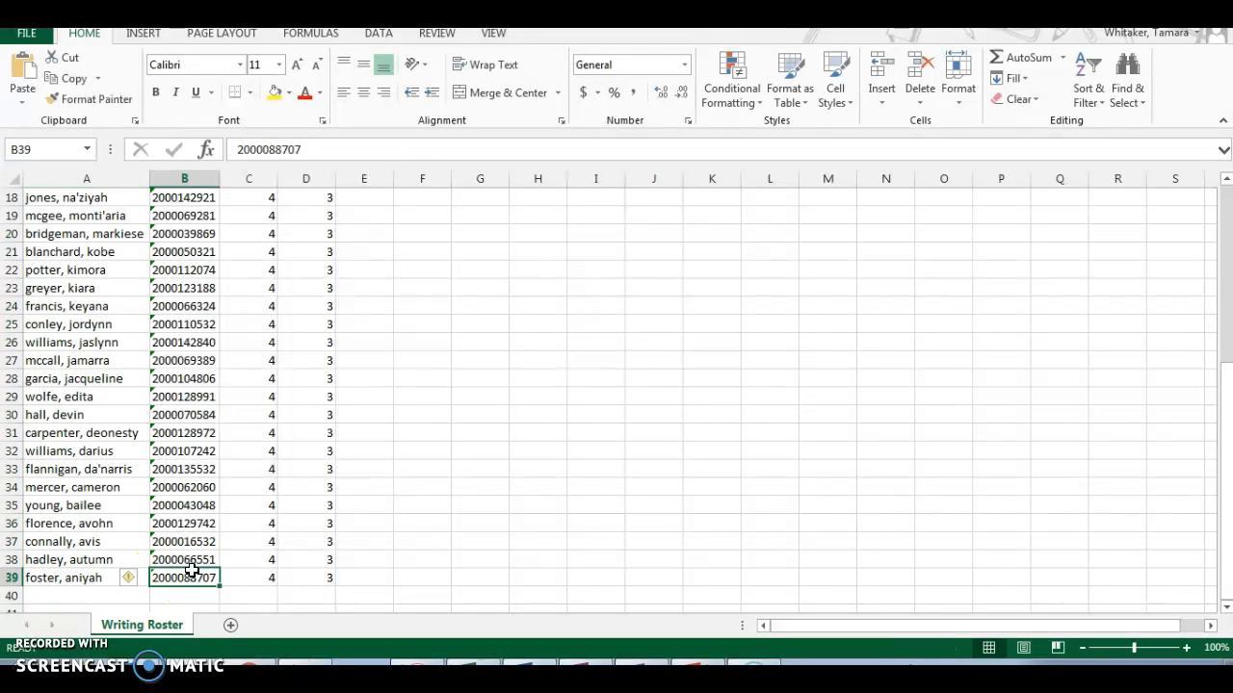
drag(1222, 486, 1221, 480)
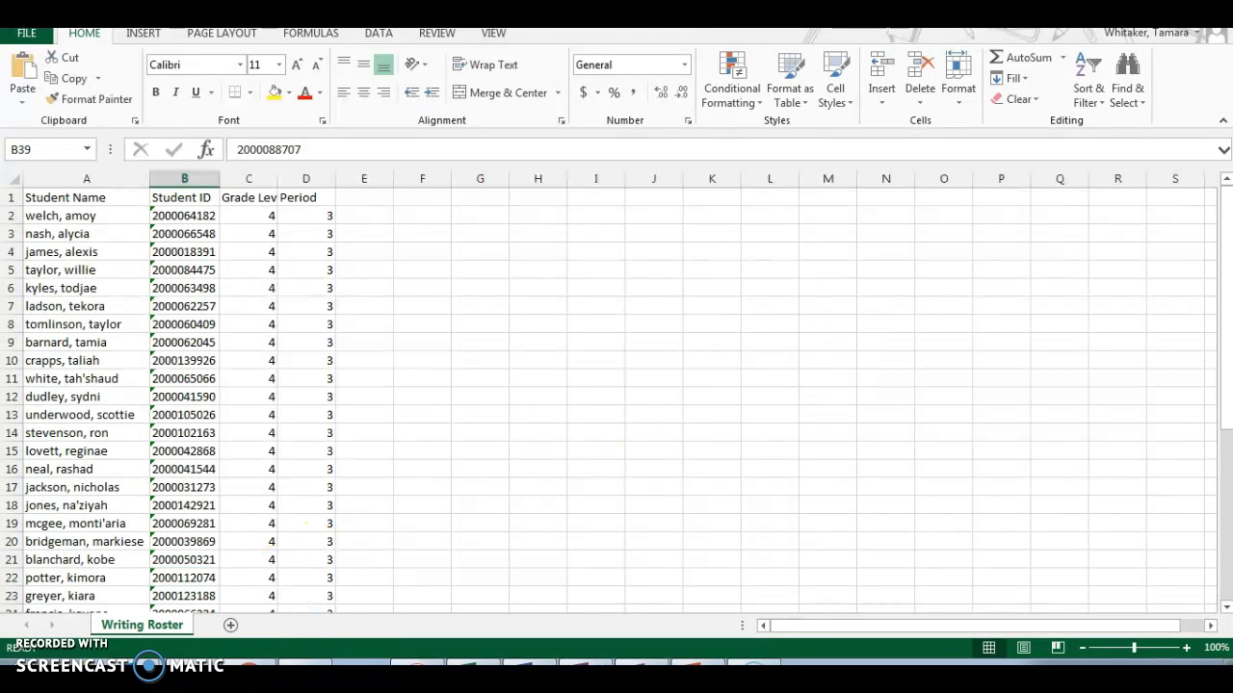